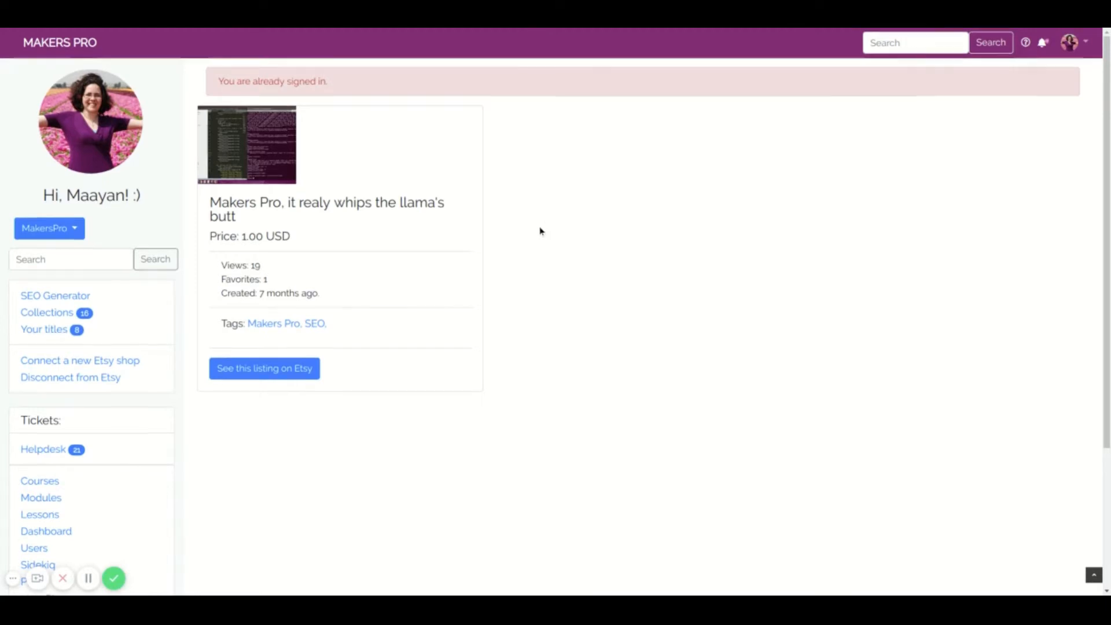
- Start a title in the SEO Generator with the listing names "3 year old birthday invitation, airplane birthday invitation" and continue
scroll(543, 228, "down", 1)
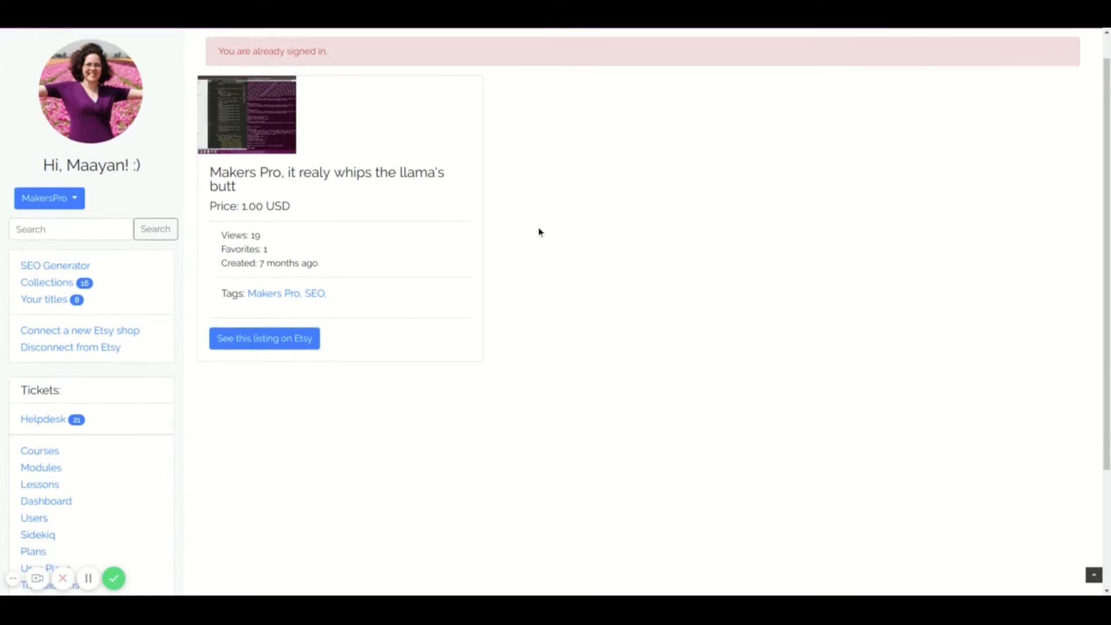
left_click(50, 267)
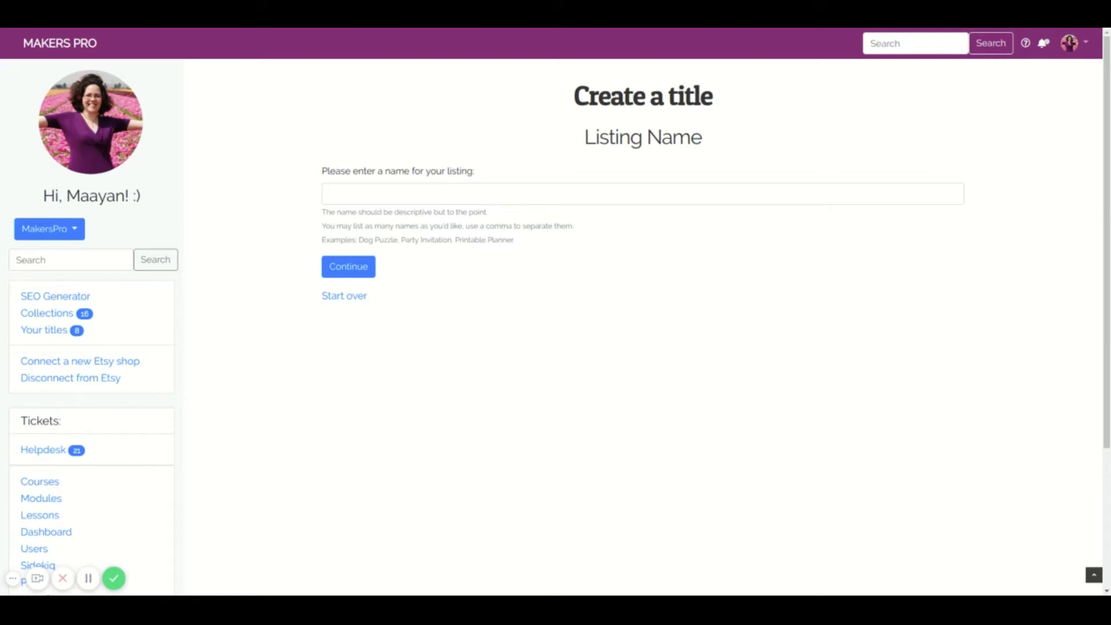
left_click(422, 198)
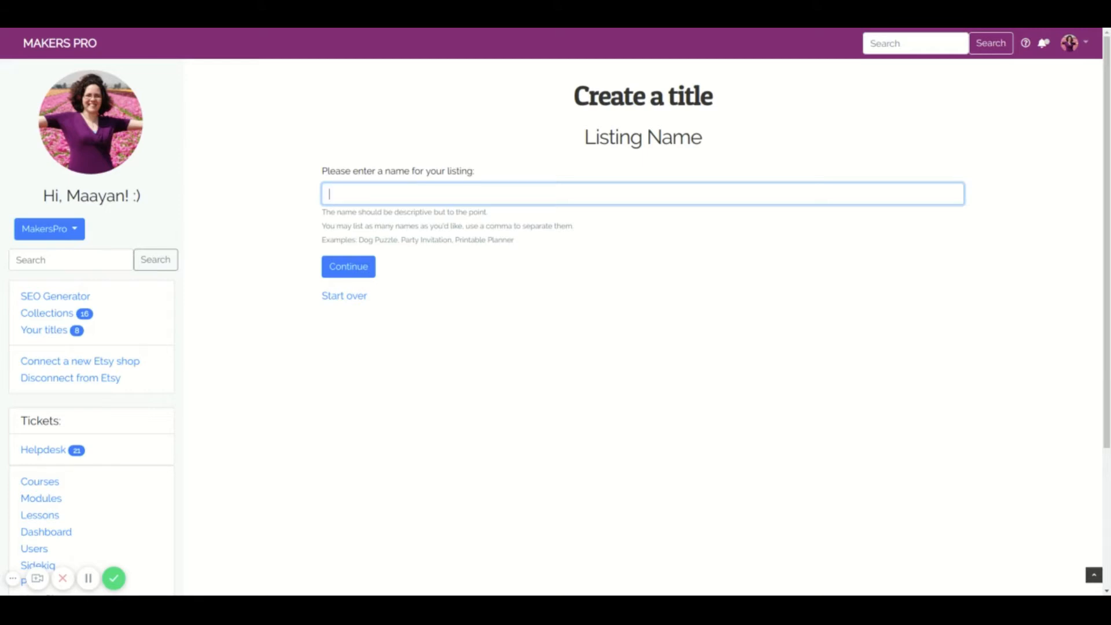
type("3 year old birthday invitation")
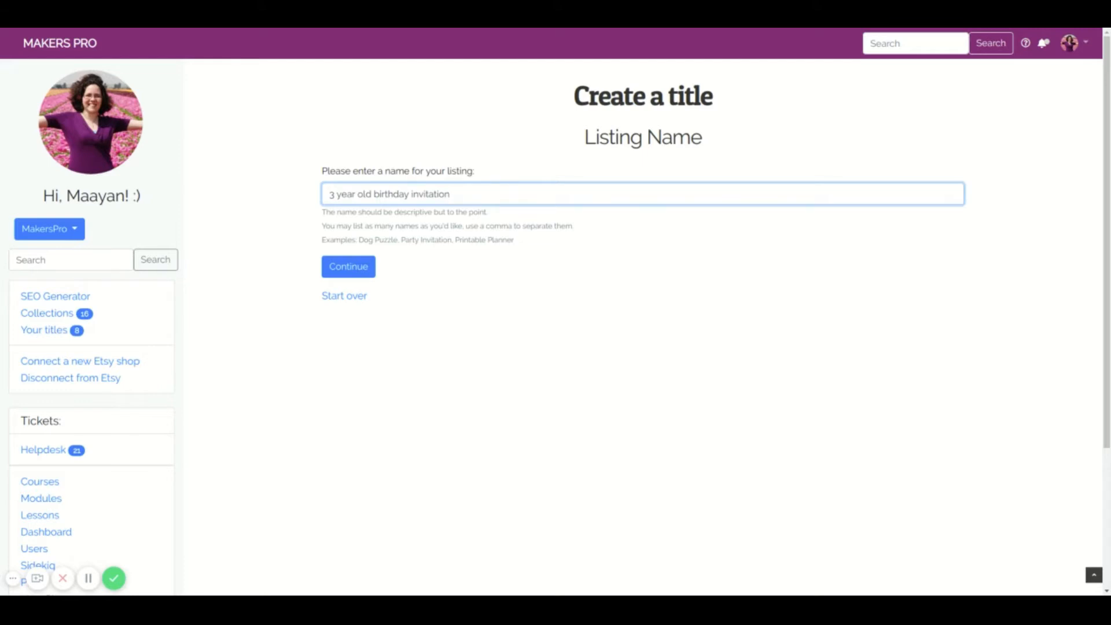
type(", airplane birthday invitation")
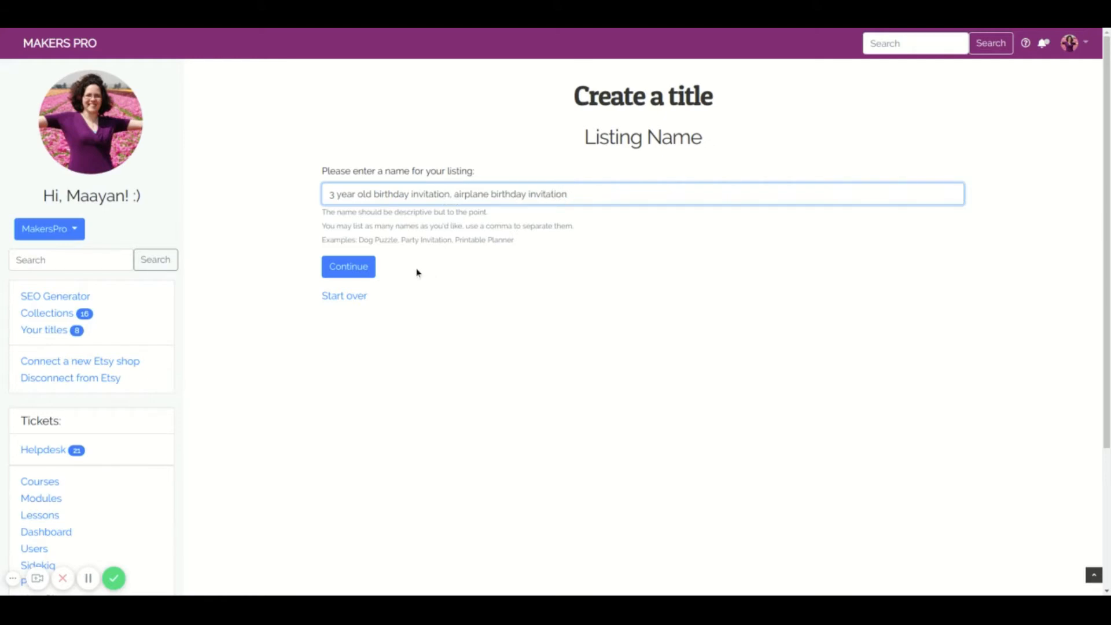
left_click(341, 276)
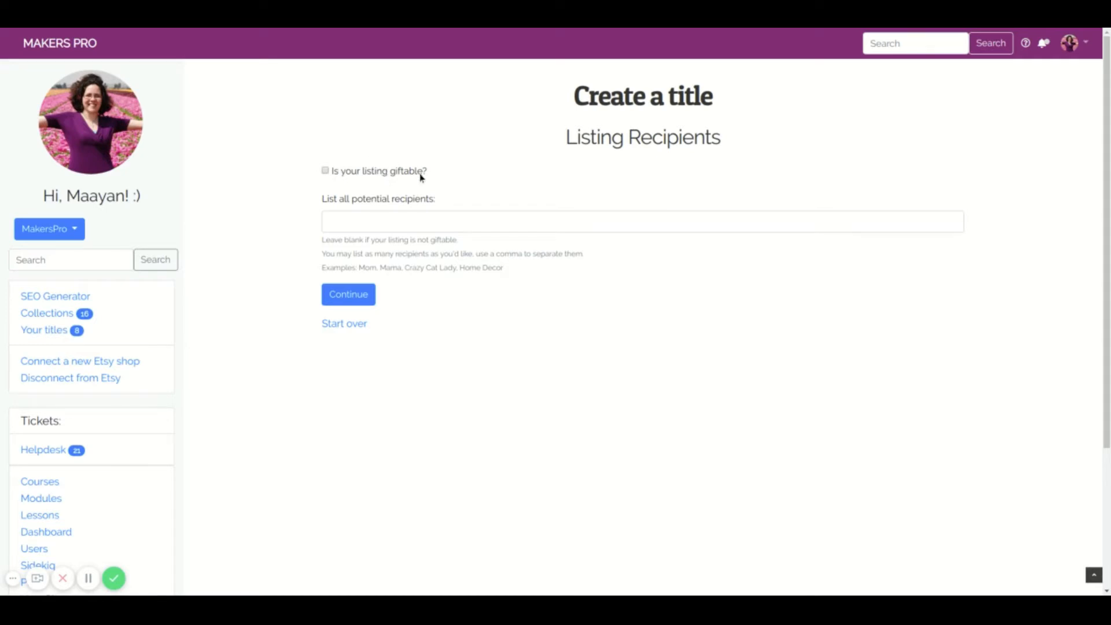
- Leave the listing recipients blank, then submit the listing styles "airplane, childish, kids, cute, funny"
left_click(389, 219)
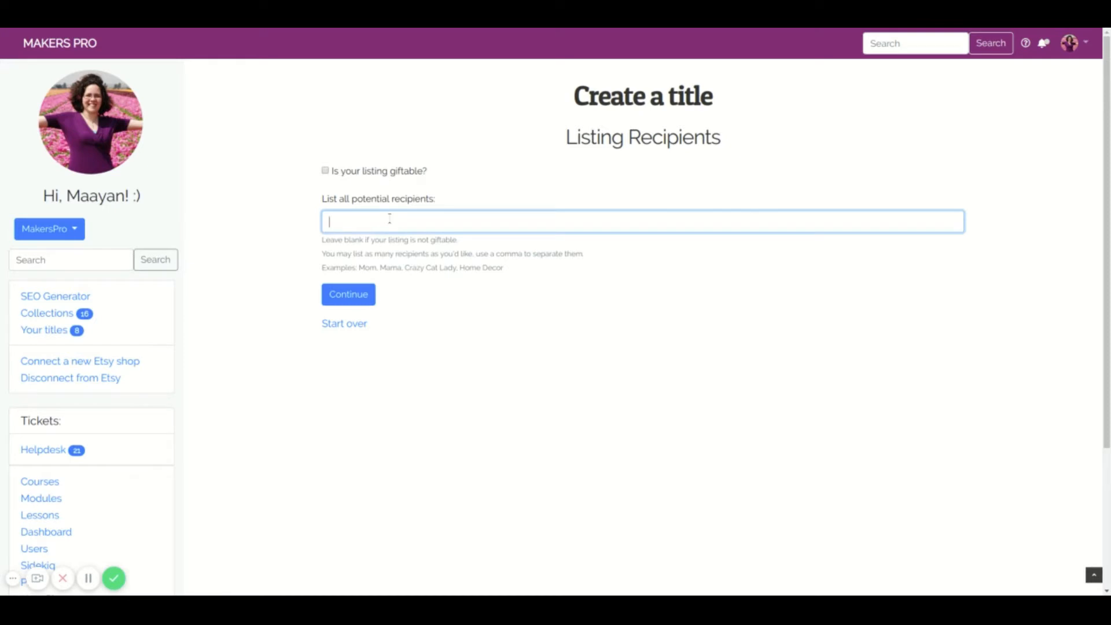
left_click(345, 301)
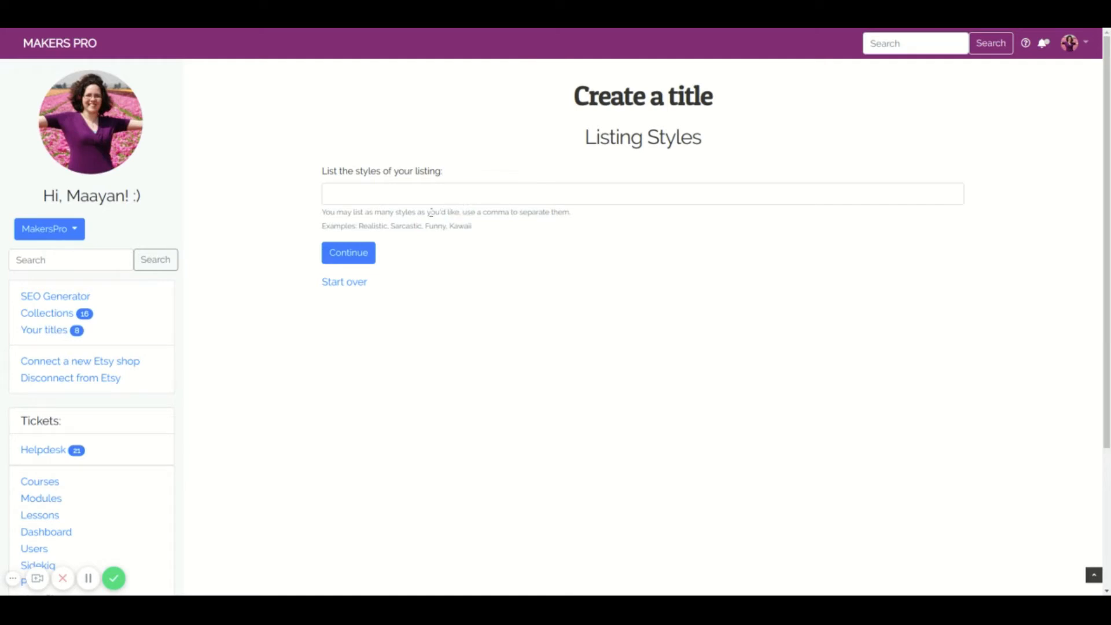
left_click(369, 195)
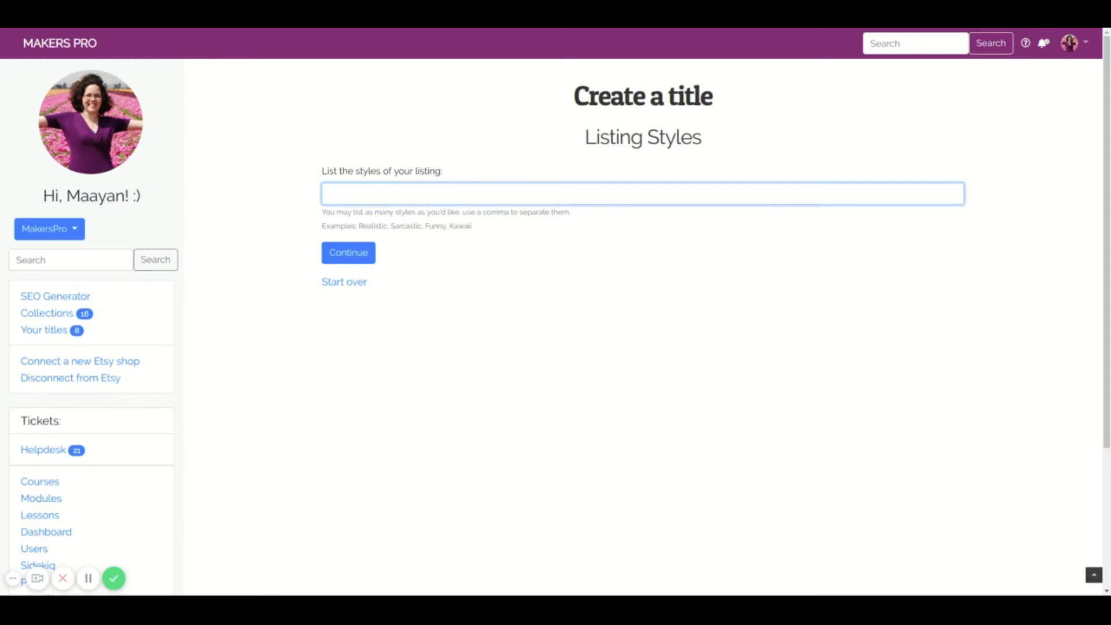
type("airplane")
key("BackSpace")
type(", childish, kids, cute, funny")
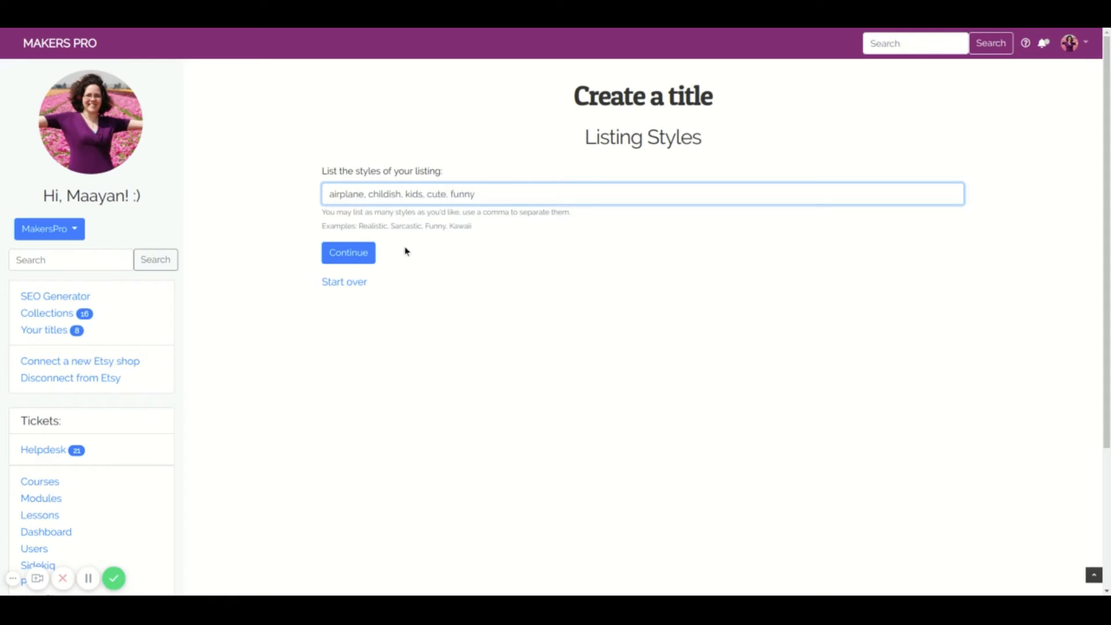
left_click(338, 255)
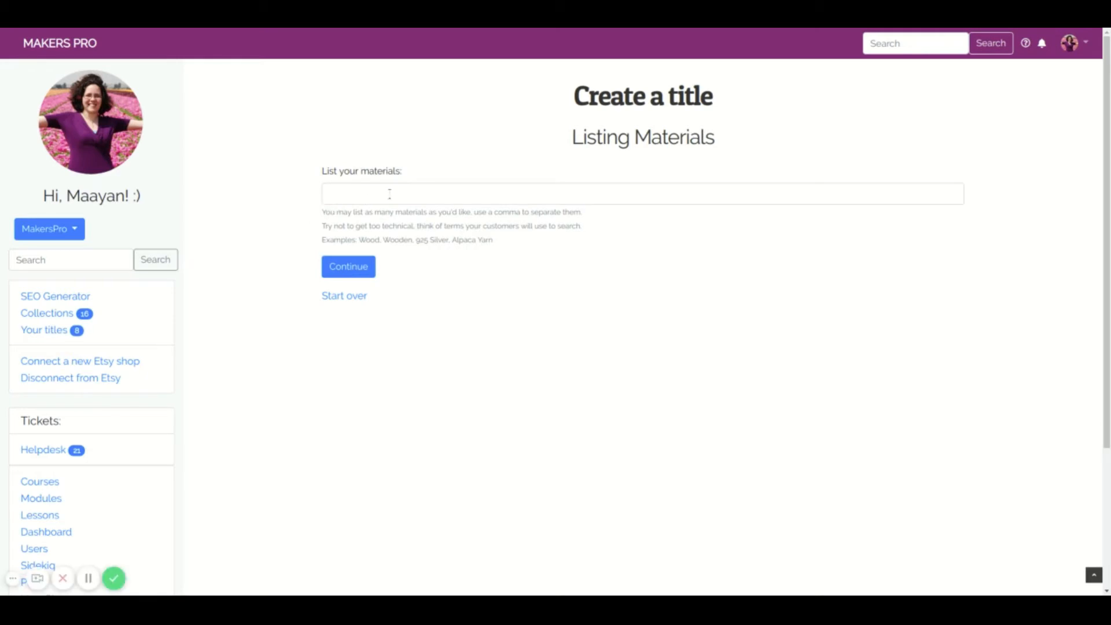
- Enter "printable" as the listing's material and continue to the colors
left_click(389, 195)
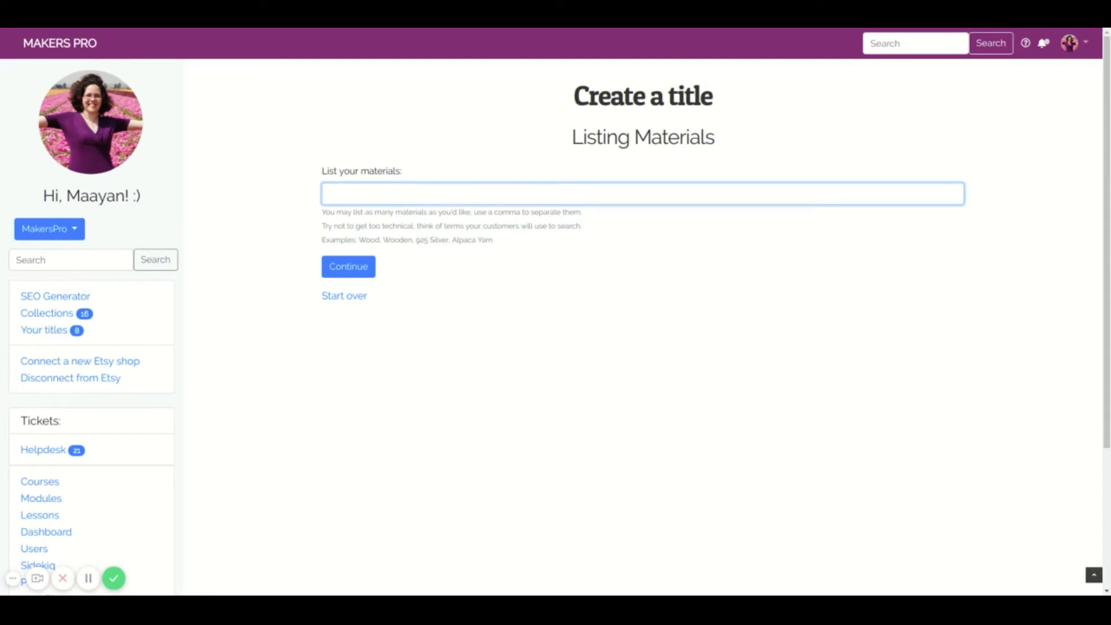
type("printablem")
key("BackSpace")
key("BackSpace")
left_click(354, 266)
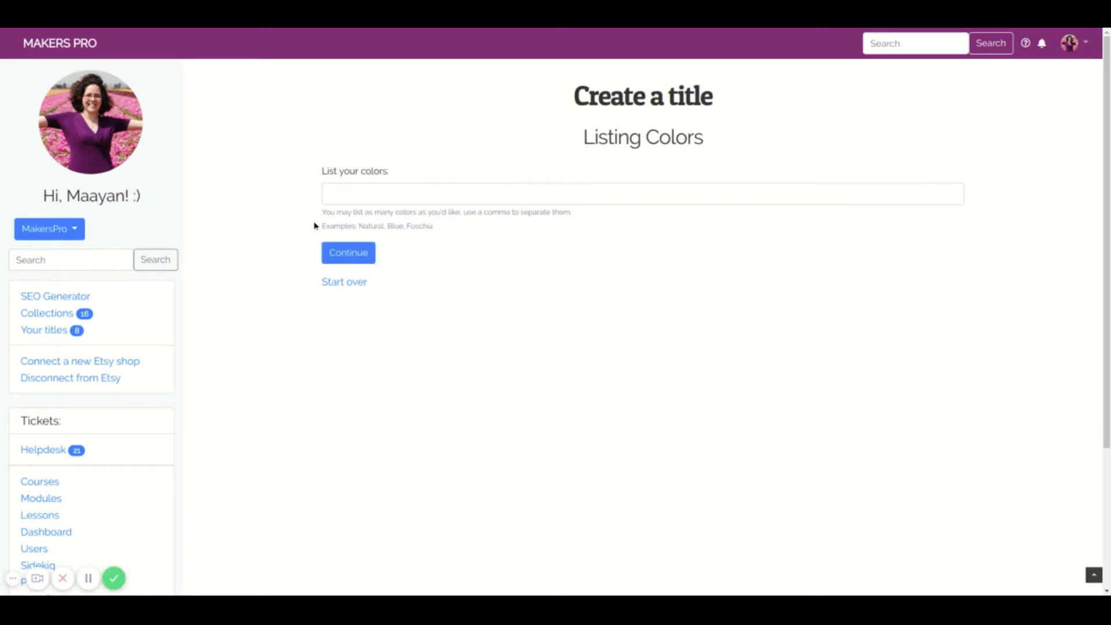
- List the listing's colors as "blue, red, white" and continue to the sizes
left_click(357, 195)
type("b")
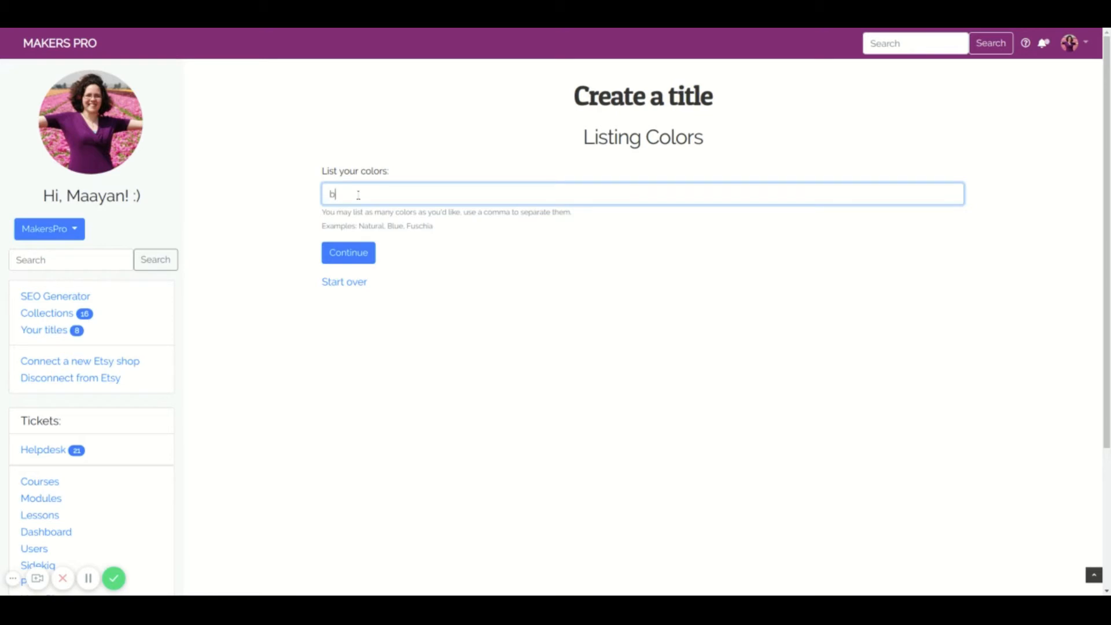
type("lue, red, white")
left_click(348, 253)
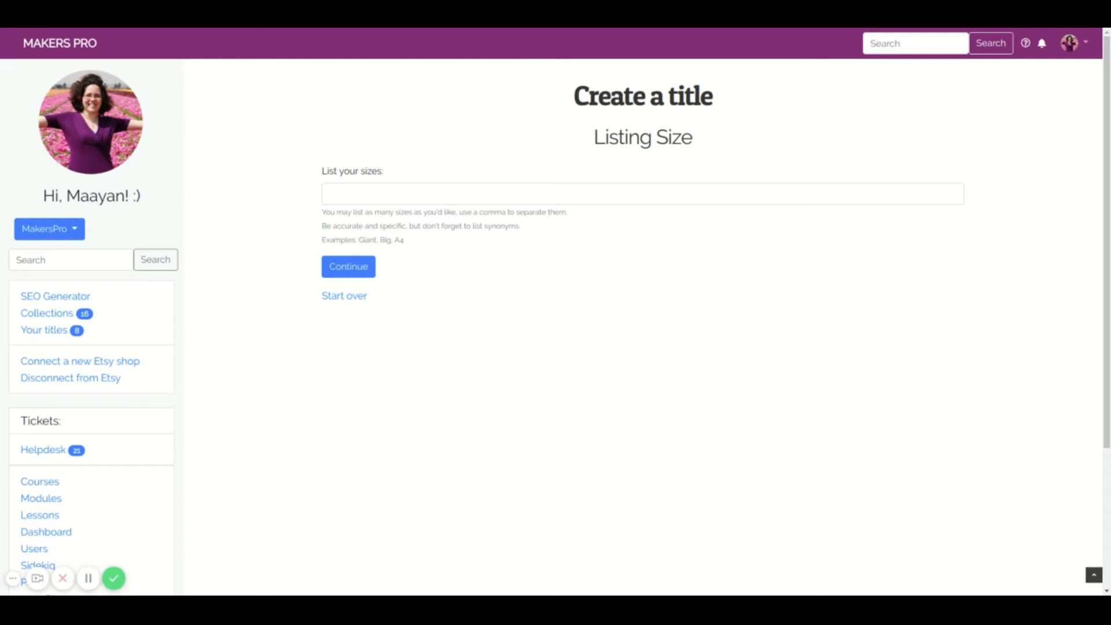
- List the listing's sizes as "legal, A4" and continue to the attributes
left_click(403, 197)
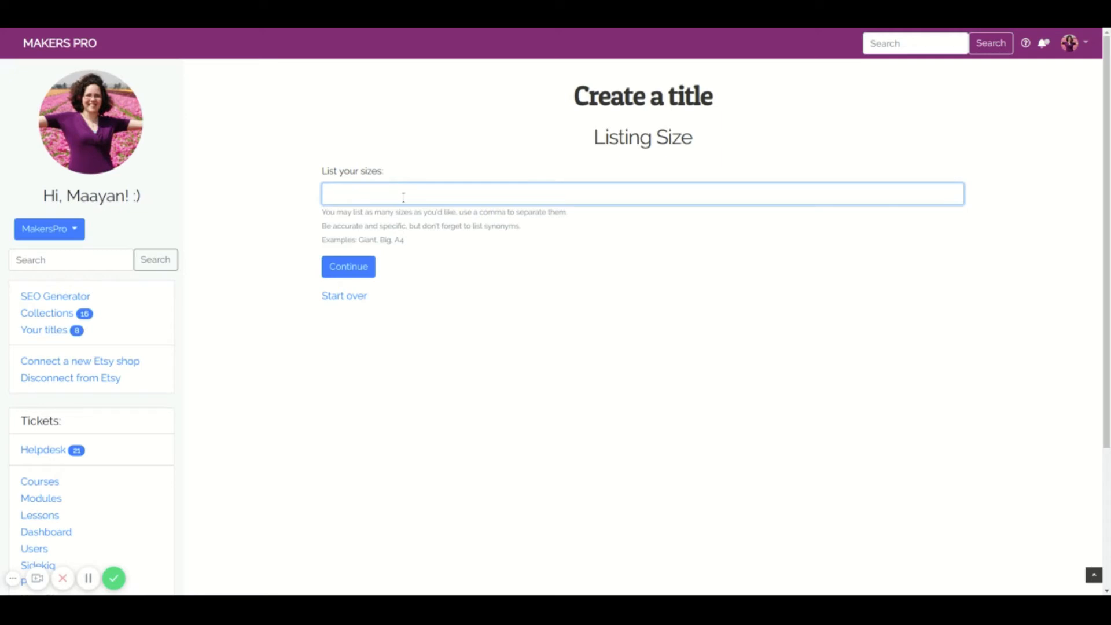
type("legal, A4")
left_click(350, 270)
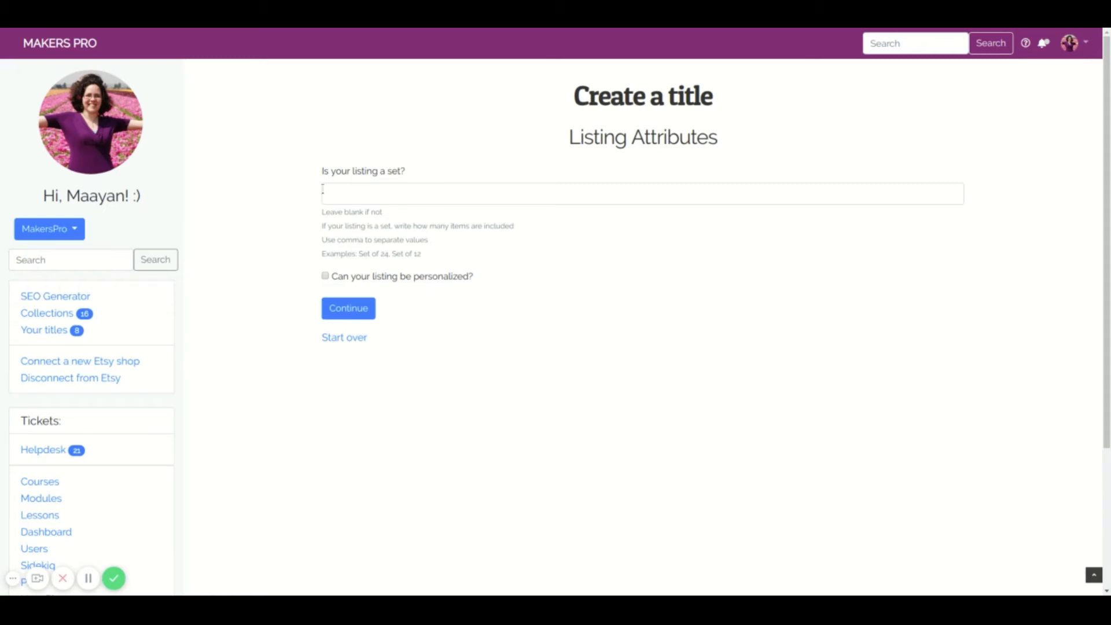
left_click(443, 198)
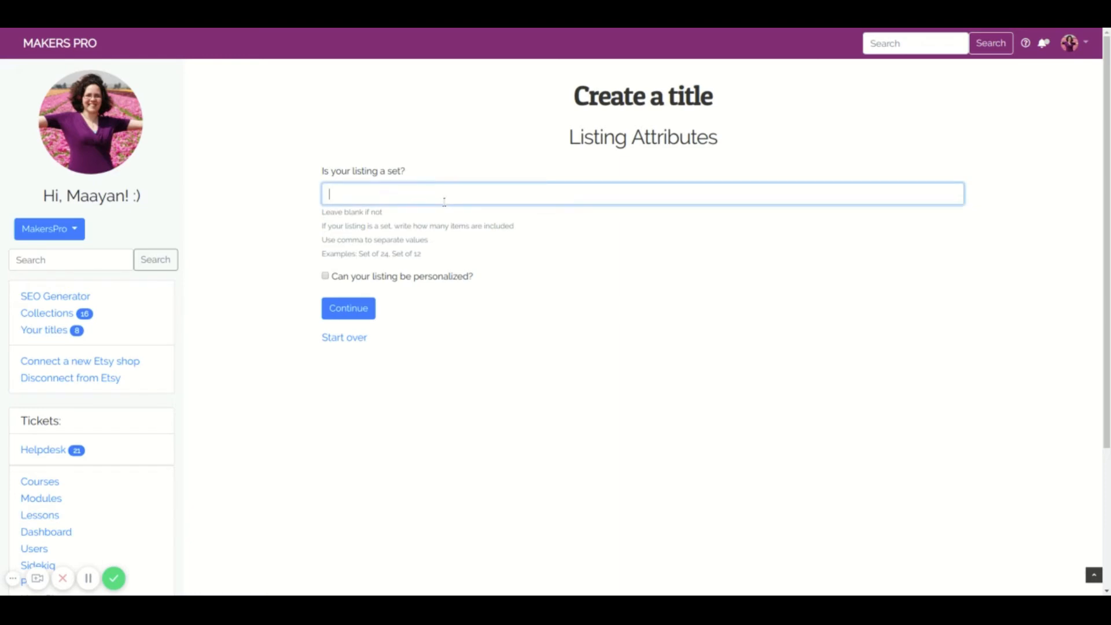
type("set of 24")
left_click_drag(389, 200, 203, 196)
key("BackSpace")
left_click(245, 220)
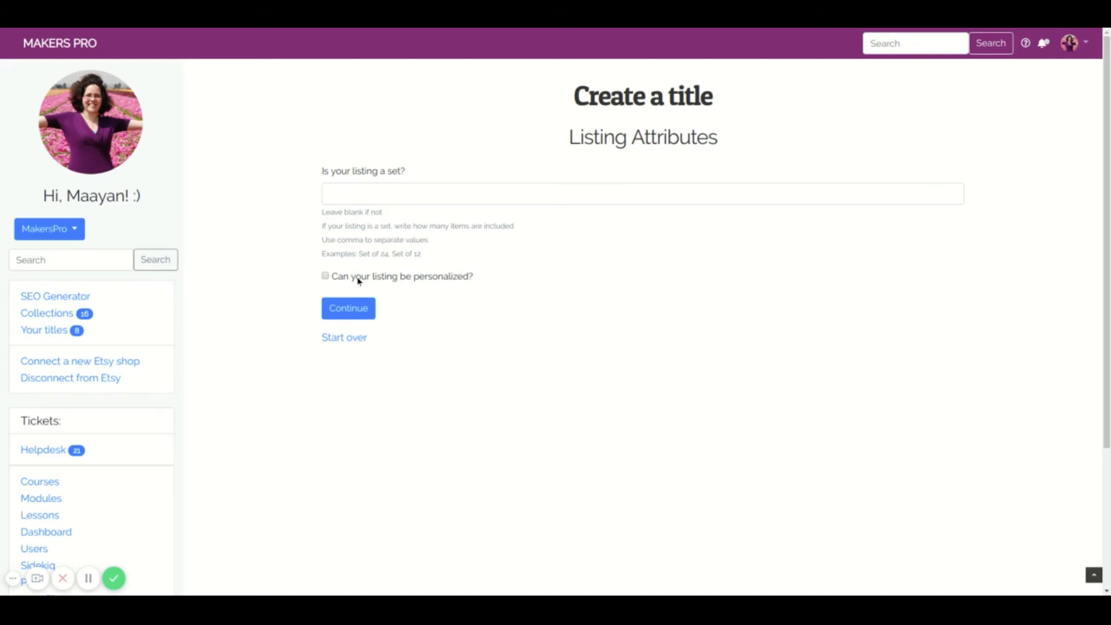
- Mark the listing as one that can be personalized and generate the title with its tags
left_click(324, 277)
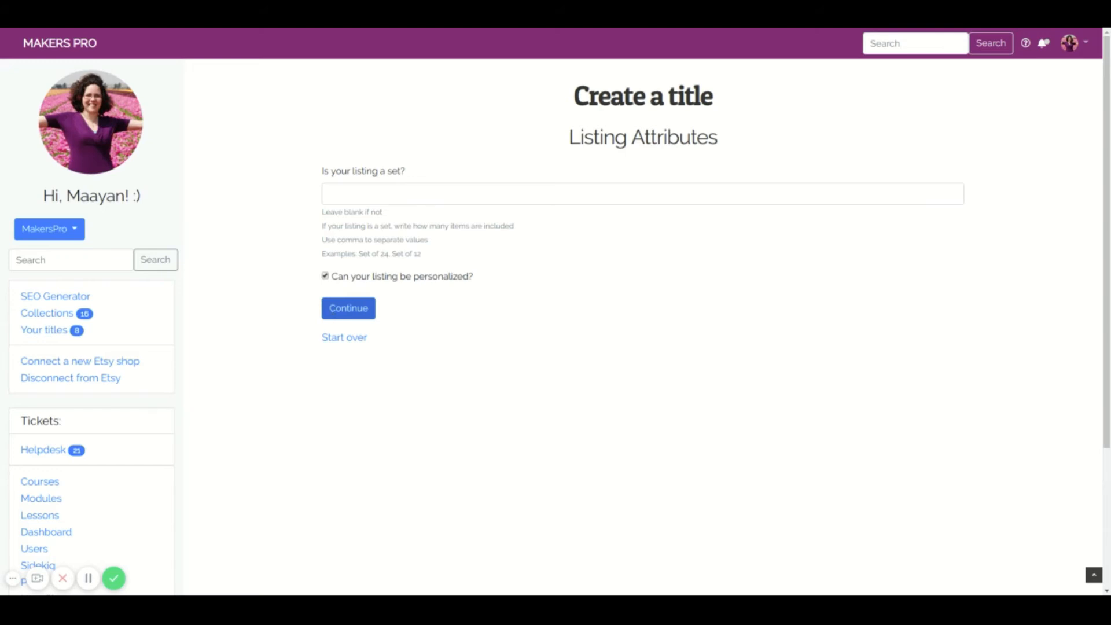
left_click(332, 312)
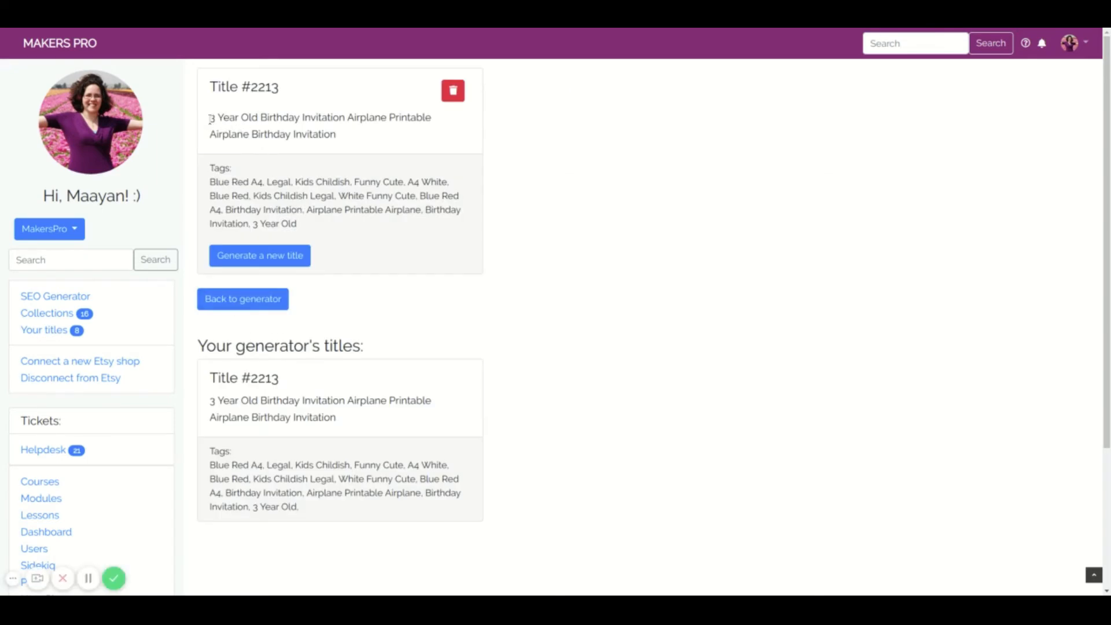
- Review the generated title text and check its tags, including "White Funny Cute" and "Birthday Invitation"
left_click_drag(209, 119, 379, 133)
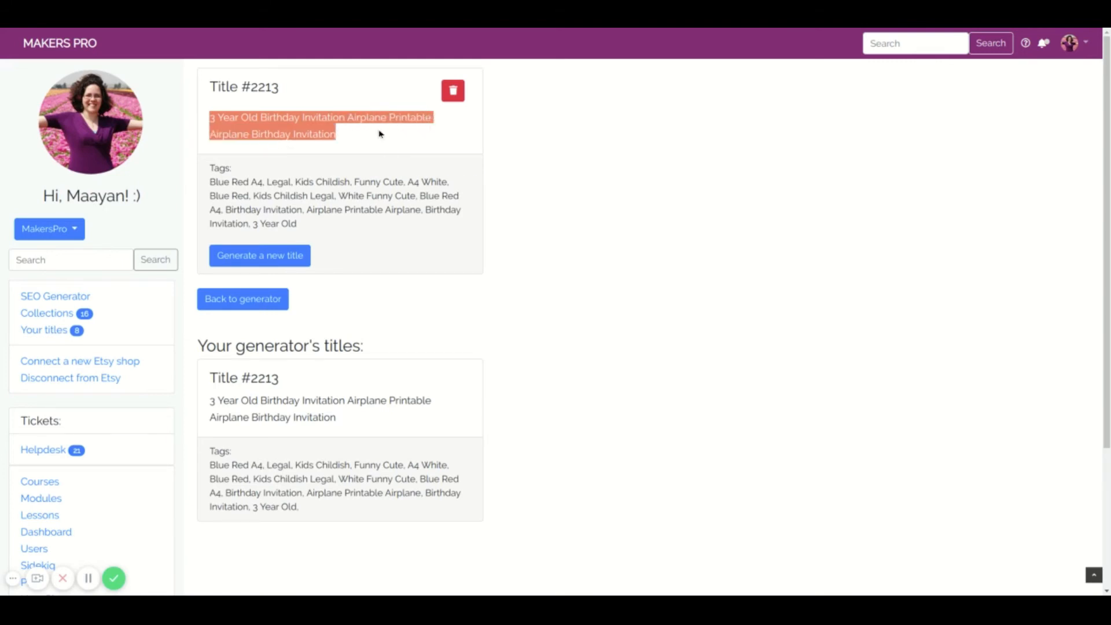
left_click(350, 139)
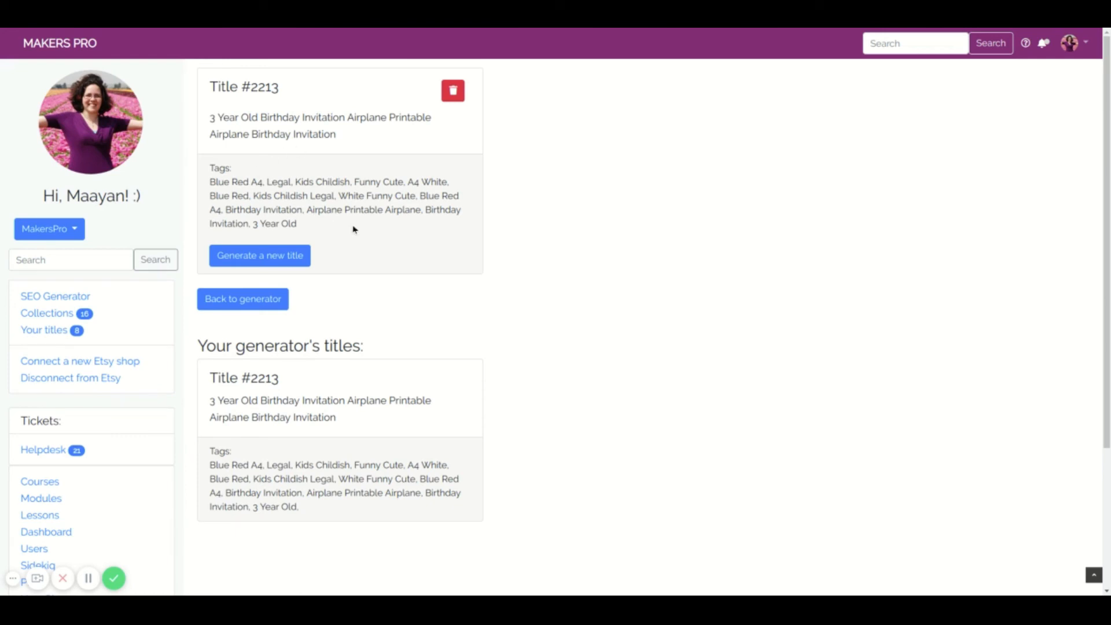
left_click_drag(340, 197, 415, 197)
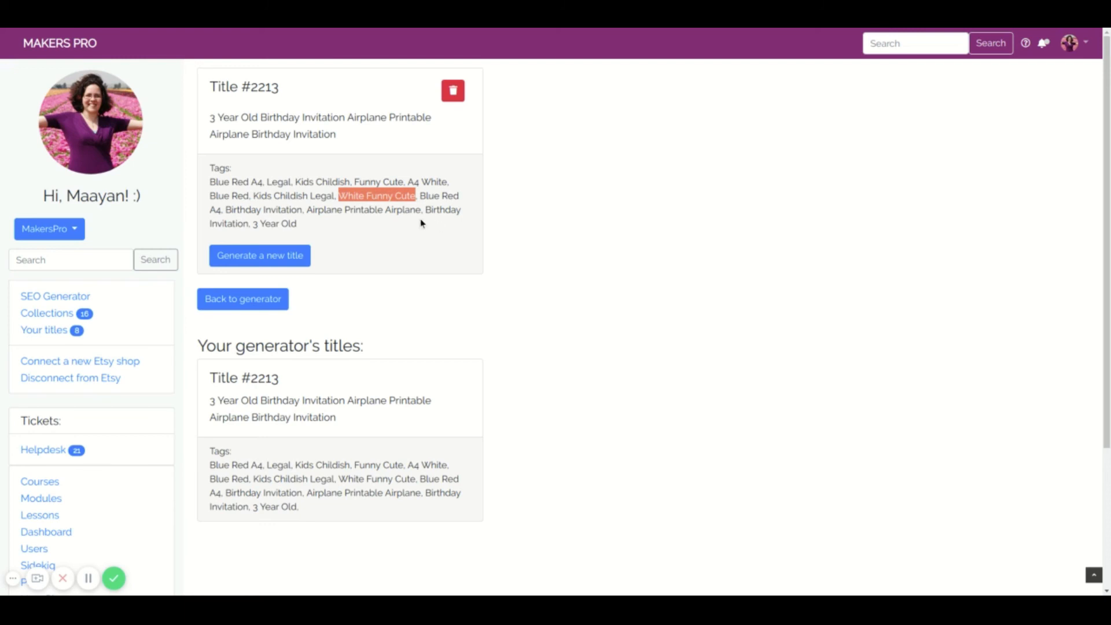
left_click(402, 223)
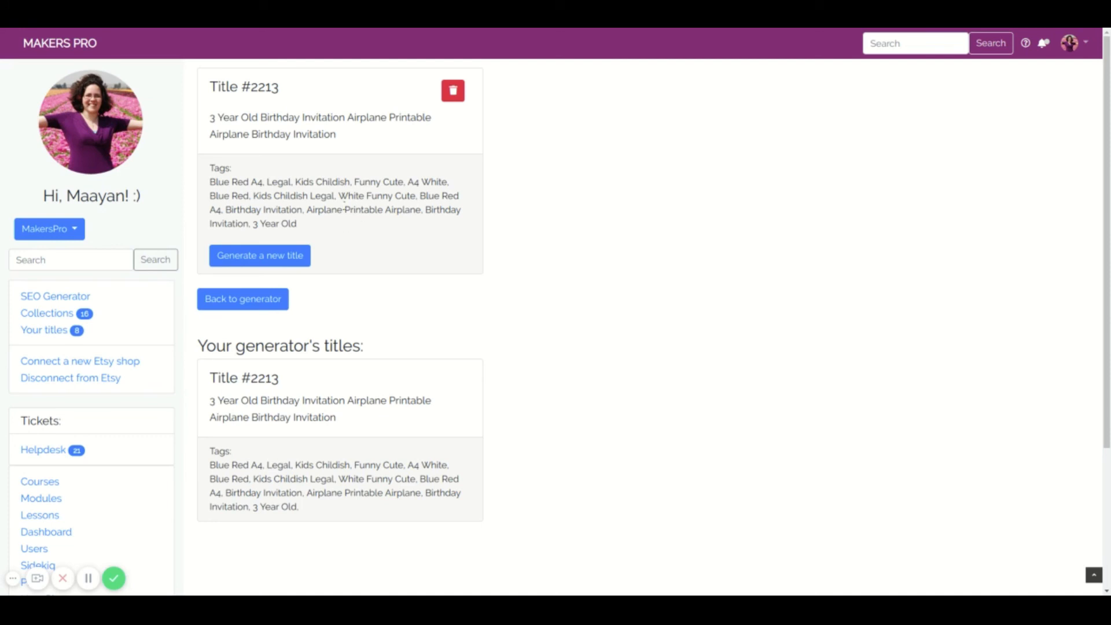
left_click_drag(340, 196, 417, 196)
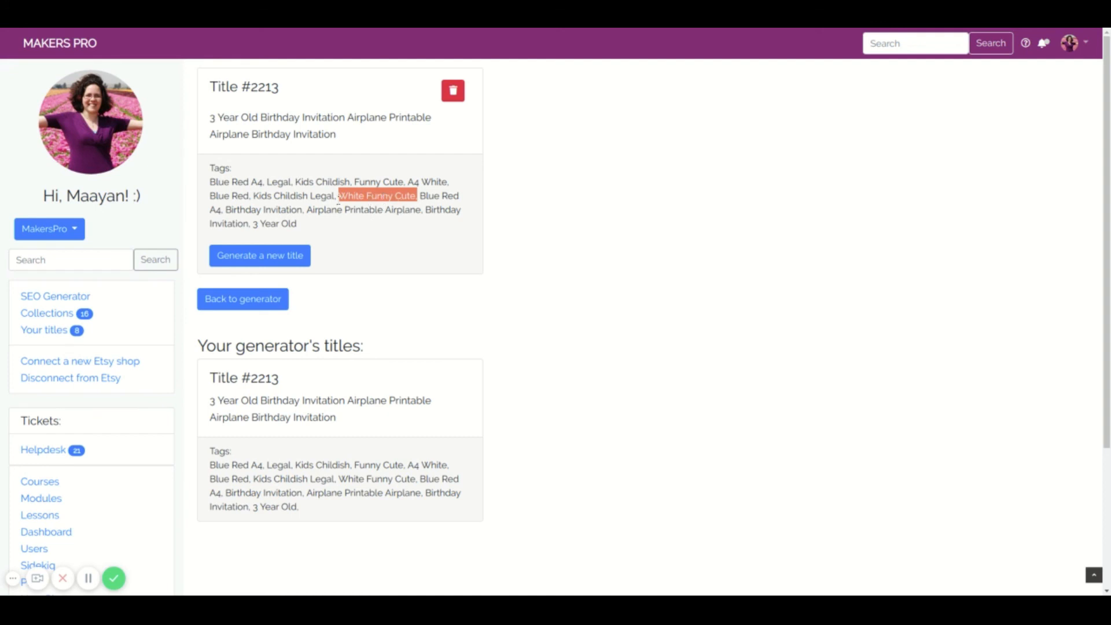
left_click_drag(265, 209, 306, 210)
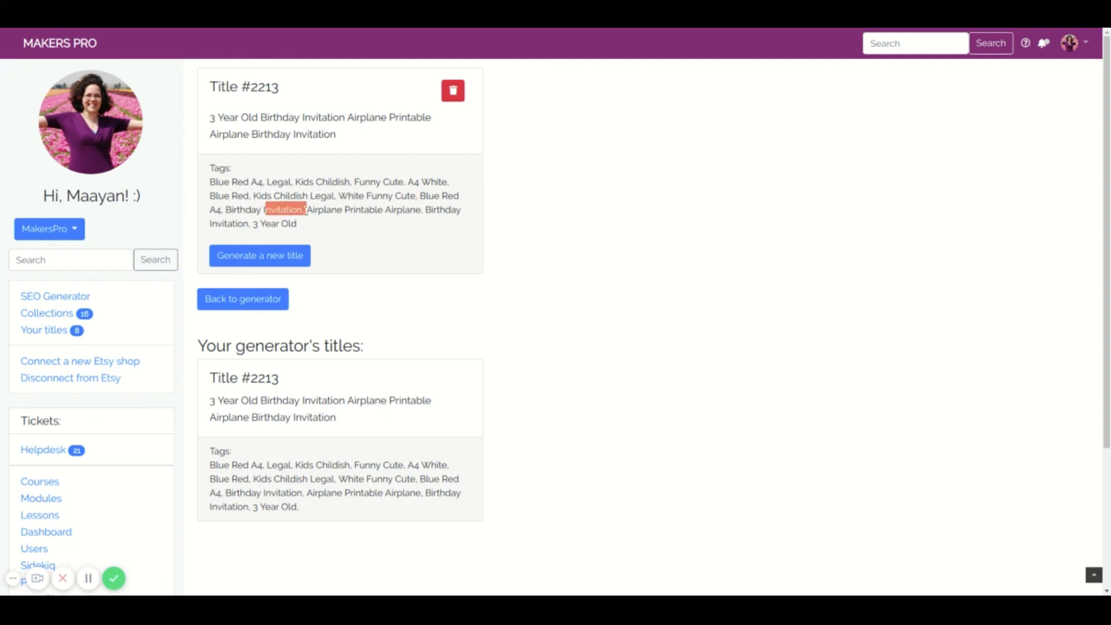
left_click(343, 208)
- Open the list of all generated titles and review the wording of the new airplane birthday invitation title
left_click(43, 329)
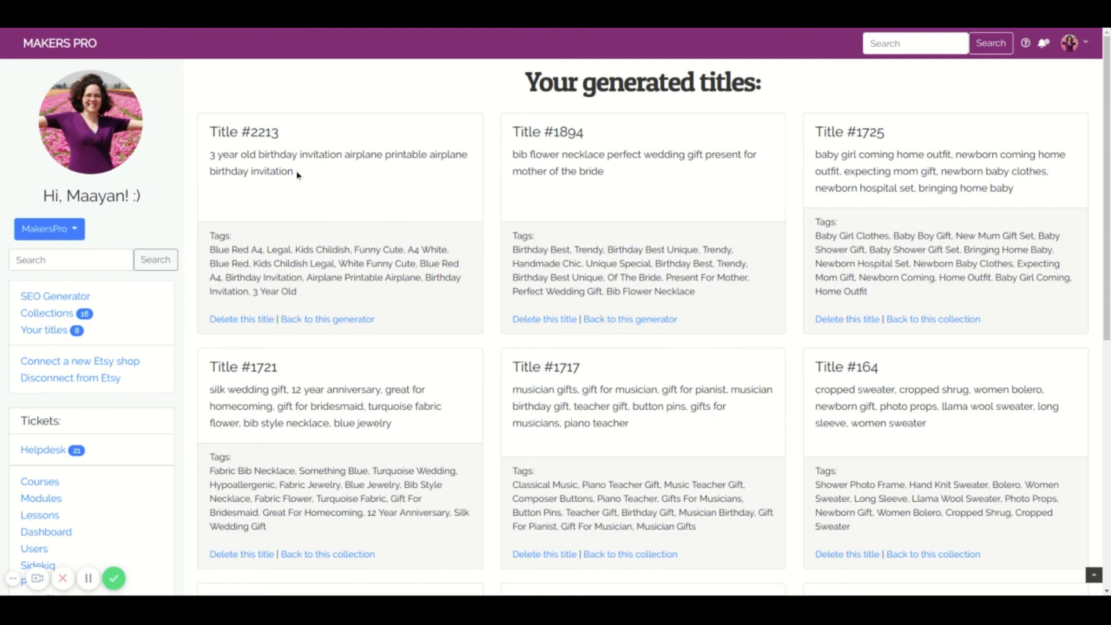
left_click_drag(212, 154, 397, 173)
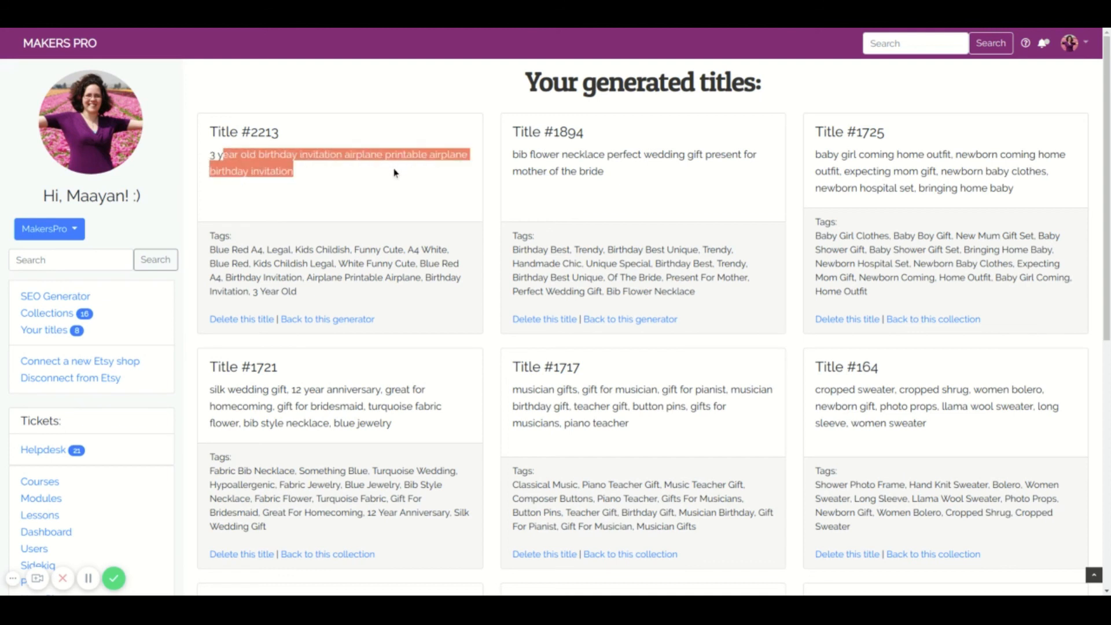
left_click(415, 197)
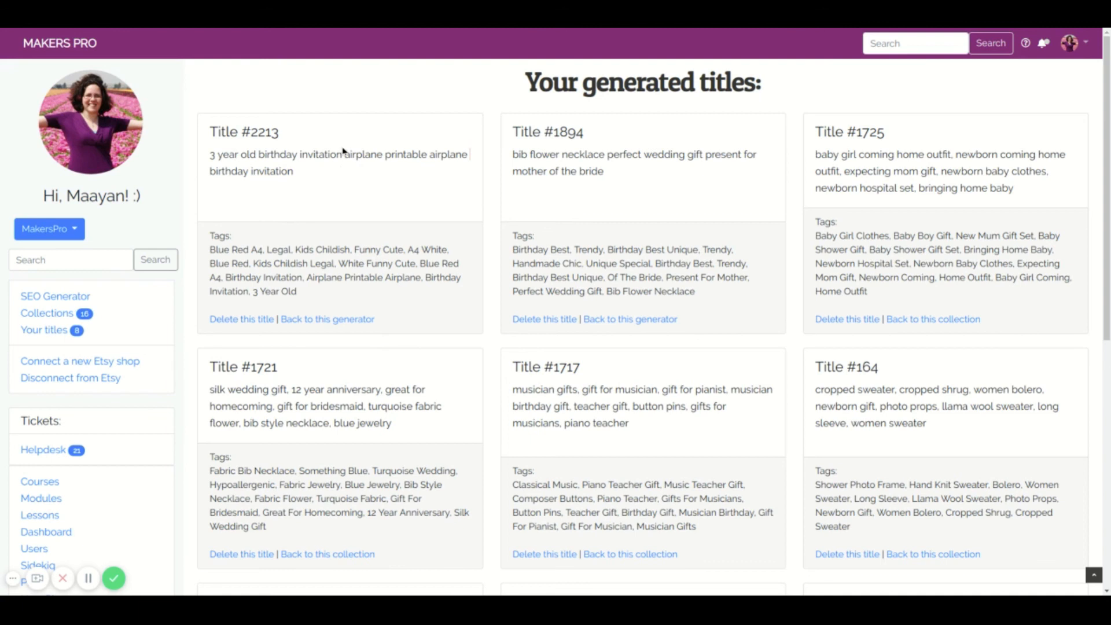
left_click_drag(344, 154, 427, 153)
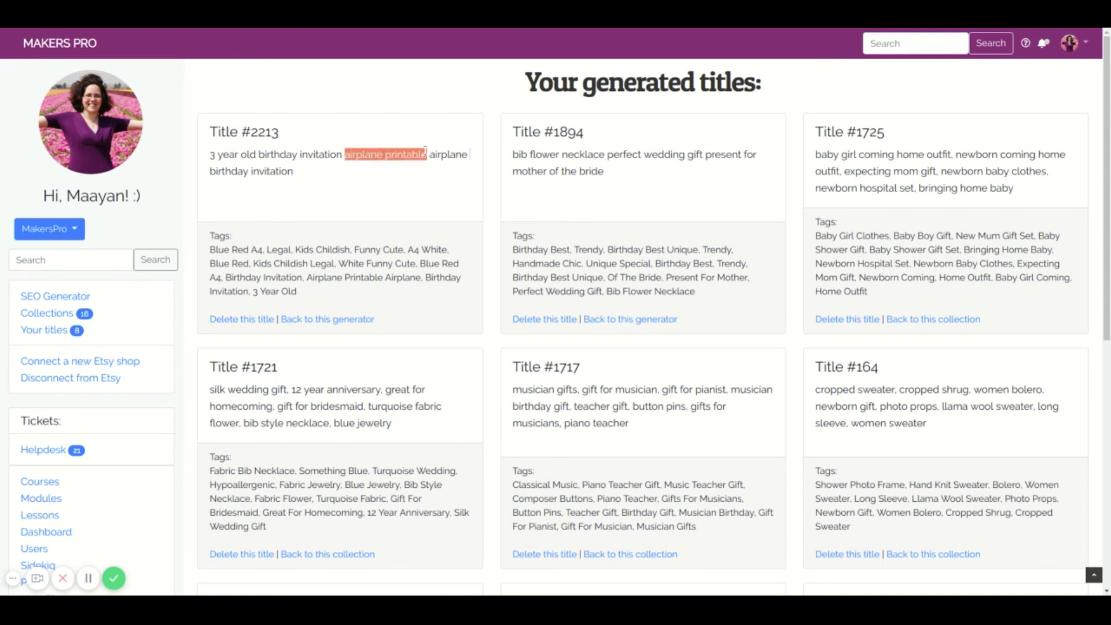
left_click(353, 172)
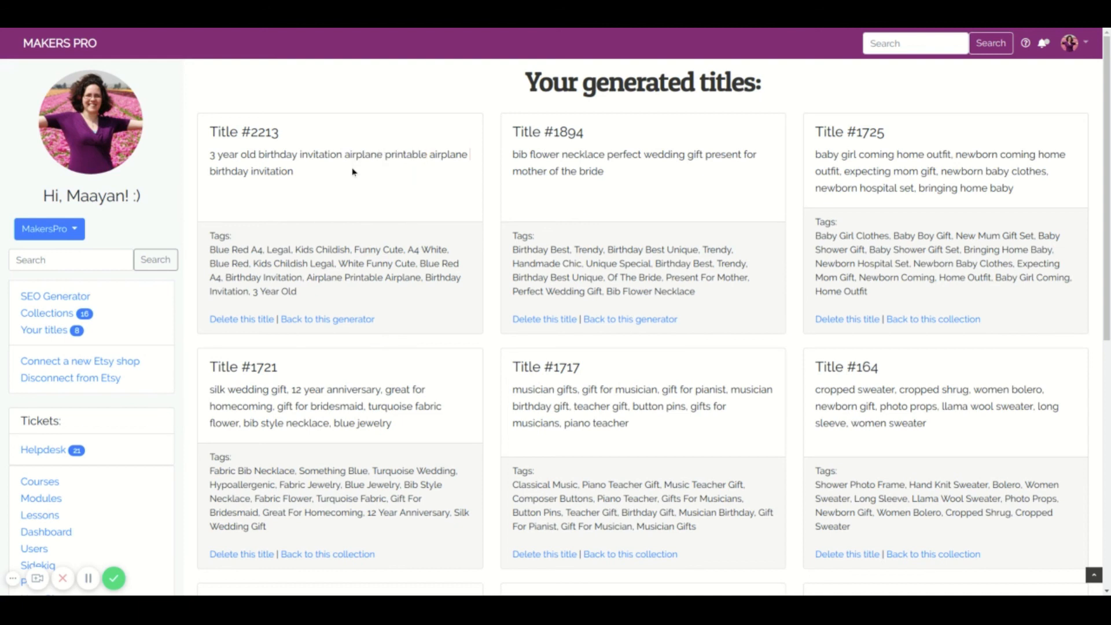
- Open the help page for requesting assistance and viewing support tickets
left_click(1026, 44)
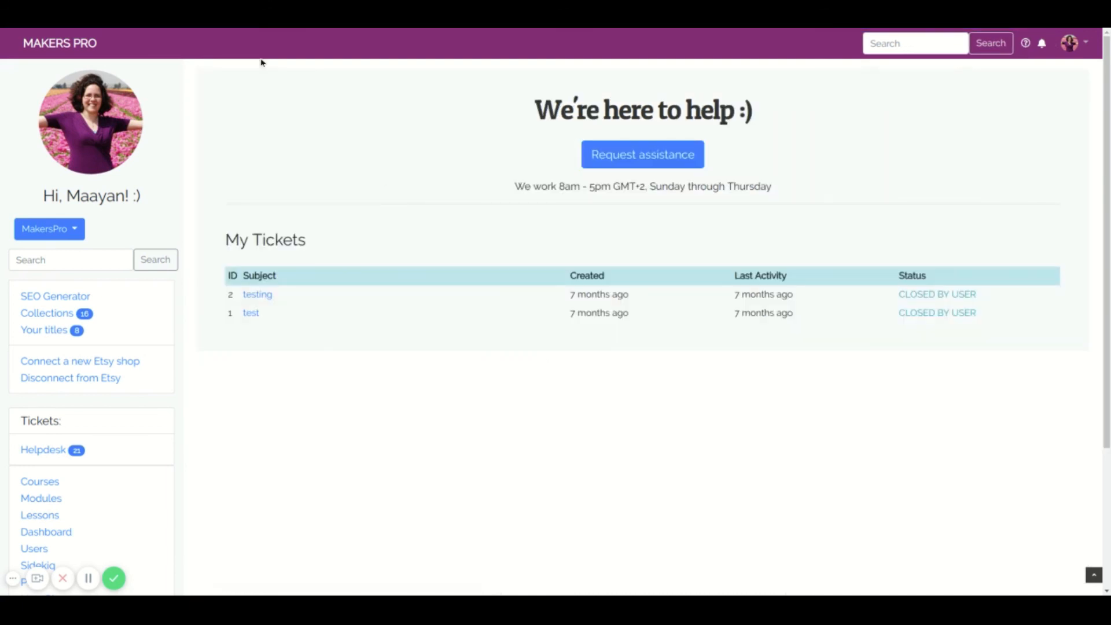